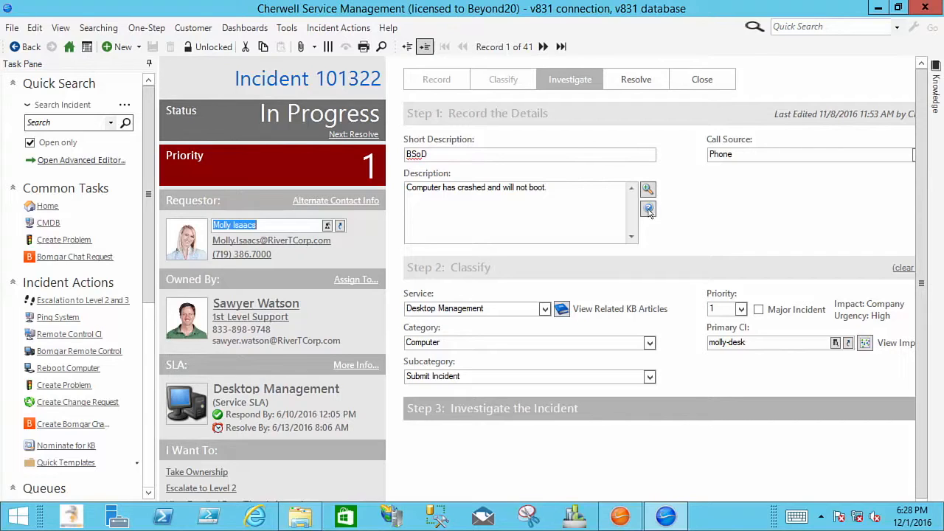
View the help popup for the incident's Description field, then dismiss it and its closing notice.
{"action": "left_click", "coordinate": [433, 143]}
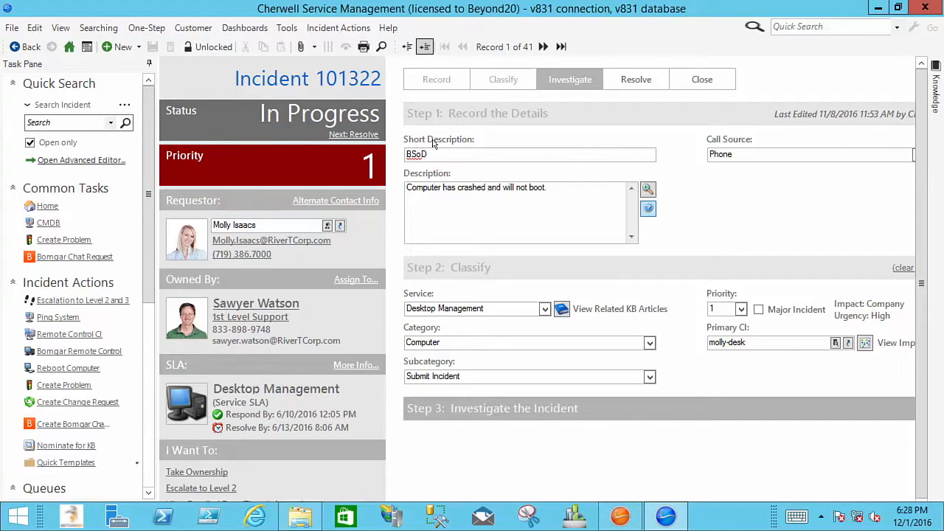
{"action": "left_click", "coordinate": [650, 209]}
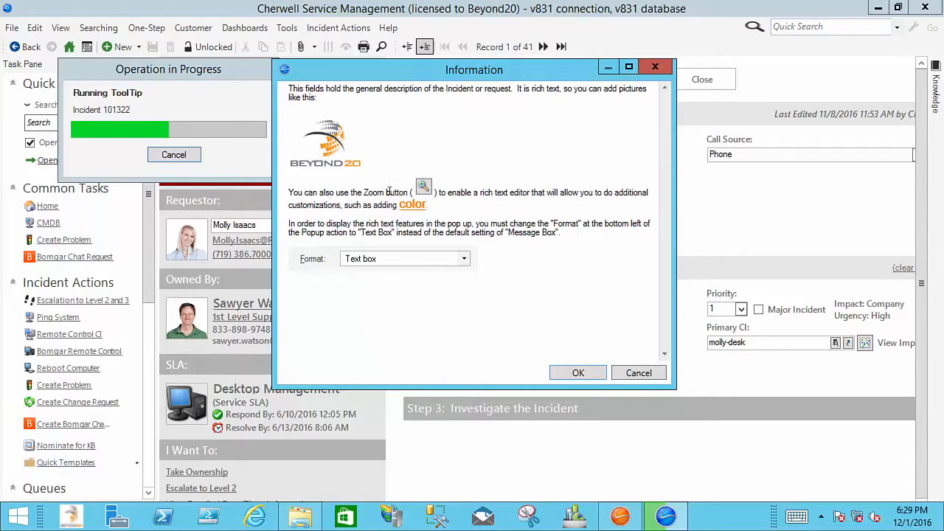
{"action": "left_click_drag", "start_coordinate": [538, 76], "coordinate": [431, 76]}
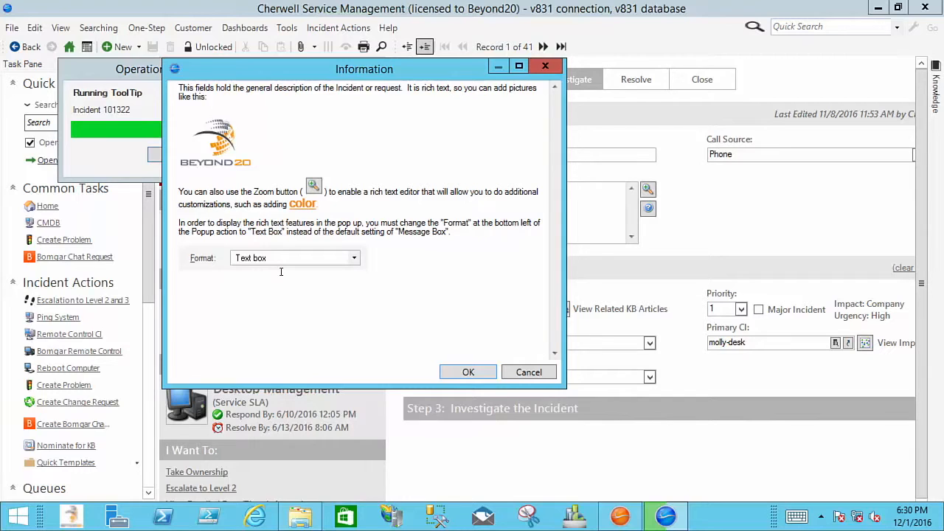
{"action": "left_click", "coordinate": [527, 374]}
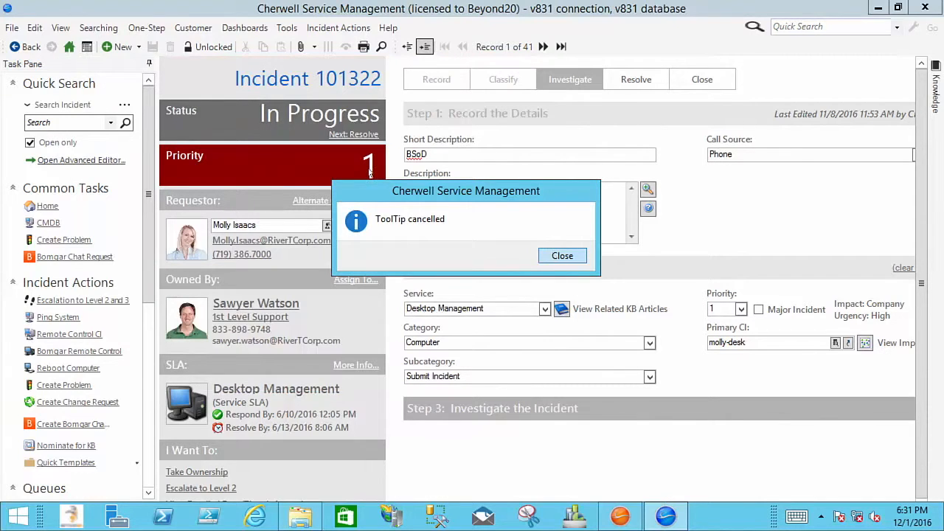
{"action": "left_click", "coordinate": [554, 255]}
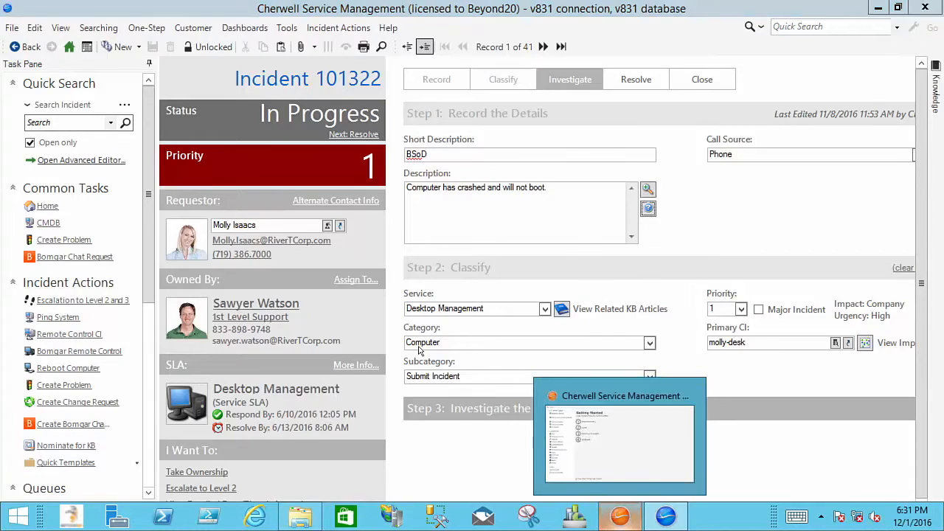
In Cherwell Service Management Administrator, open the Incident form for editing in the 20161201_1720_DELETEthisVIDEObp blueprint.
{"action": "left_click", "coordinate": [623, 490]}
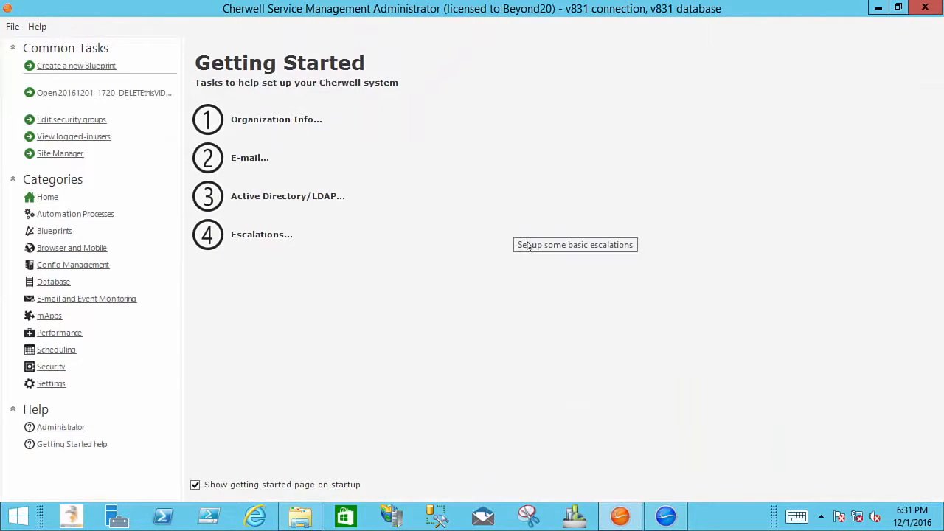
{"action": "left_click", "coordinate": [103, 93]}
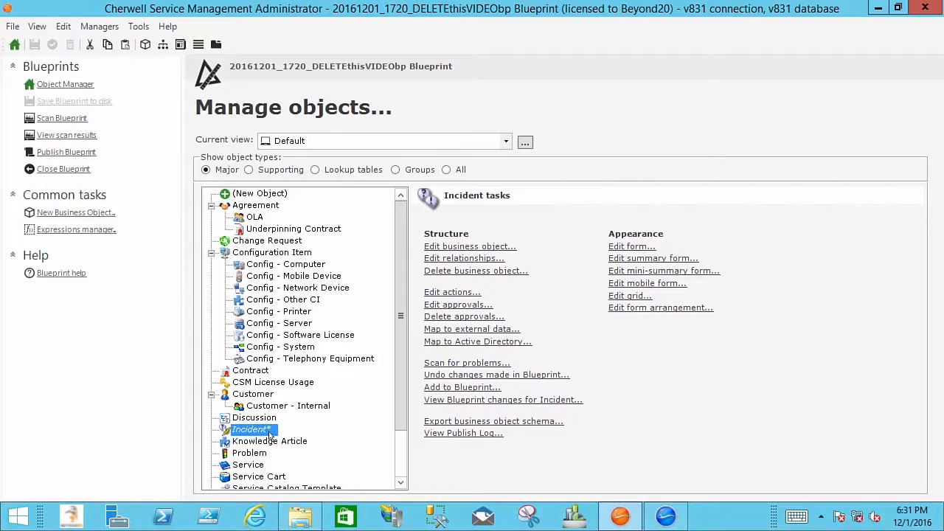
{"action": "left_click", "coordinate": [631, 246]}
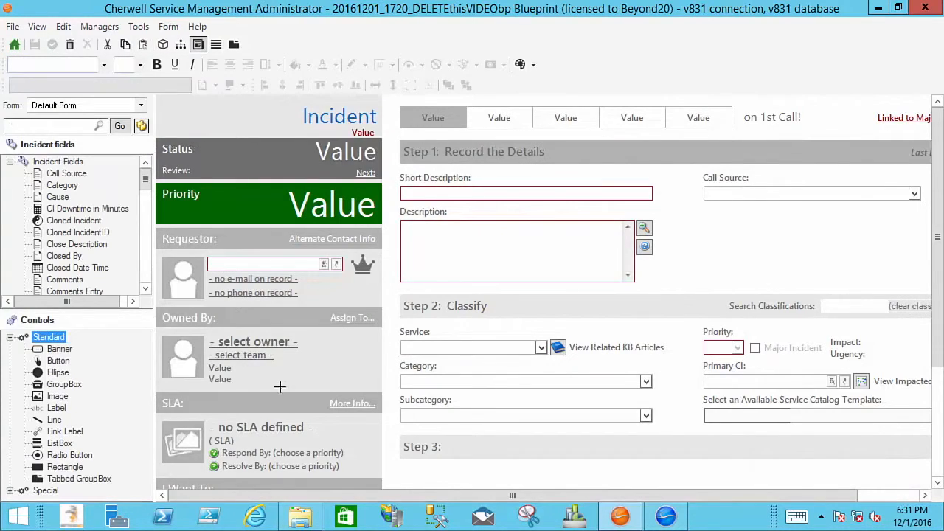
Add a button without caption text beside the Description field and match its size to the zoom button.
{"action": "left_click_drag", "start_coordinate": [59, 360], "coordinate": [686, 236]}
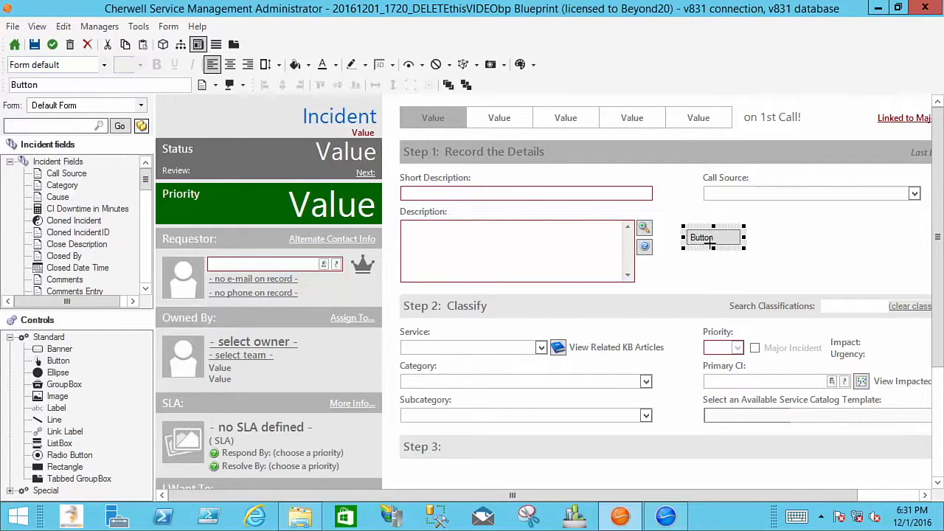
{"action": "left_click_drag", "start_coordinate": [45, 85], "coordinate": [4, 87]}
{"action": "key", "text": "BackSpace"}
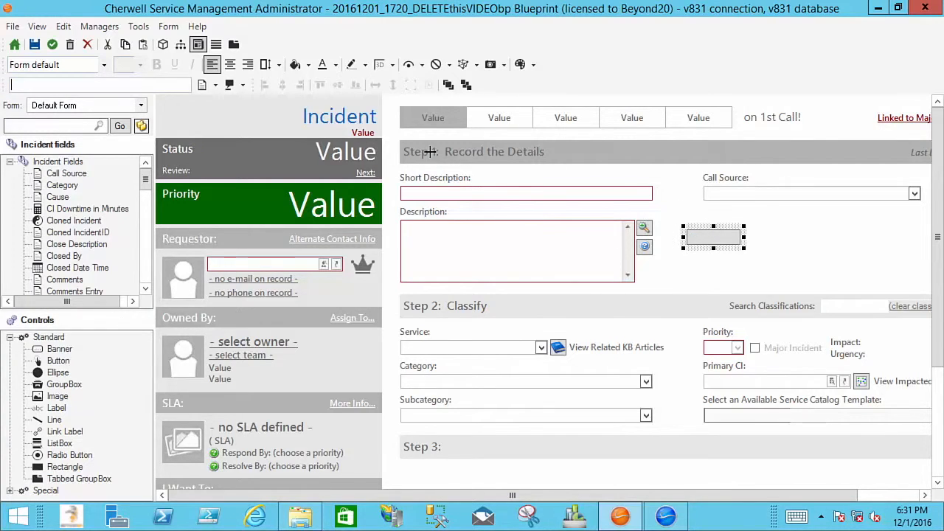
{"action": "left_click", "coordinate": [645, 229], "text": "ctrl"}
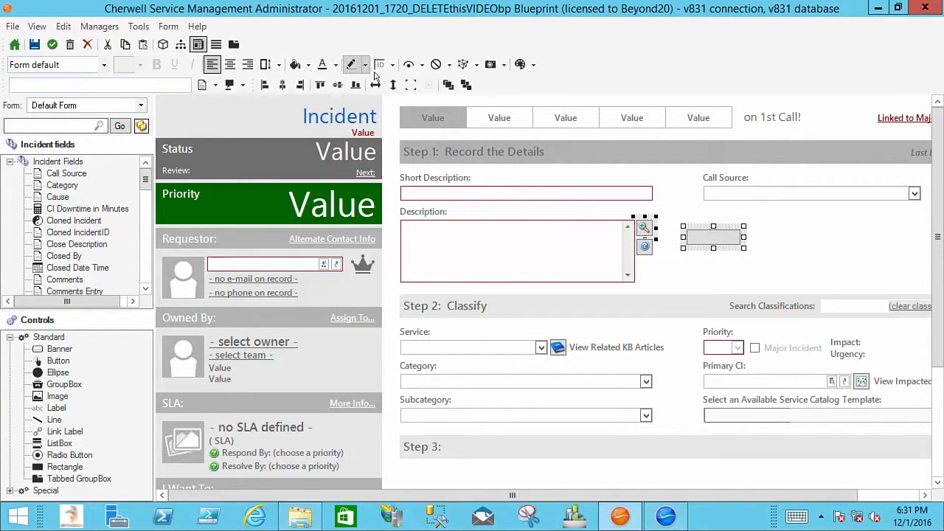
{"action": "left_click", "coordinate": [410, 86]}
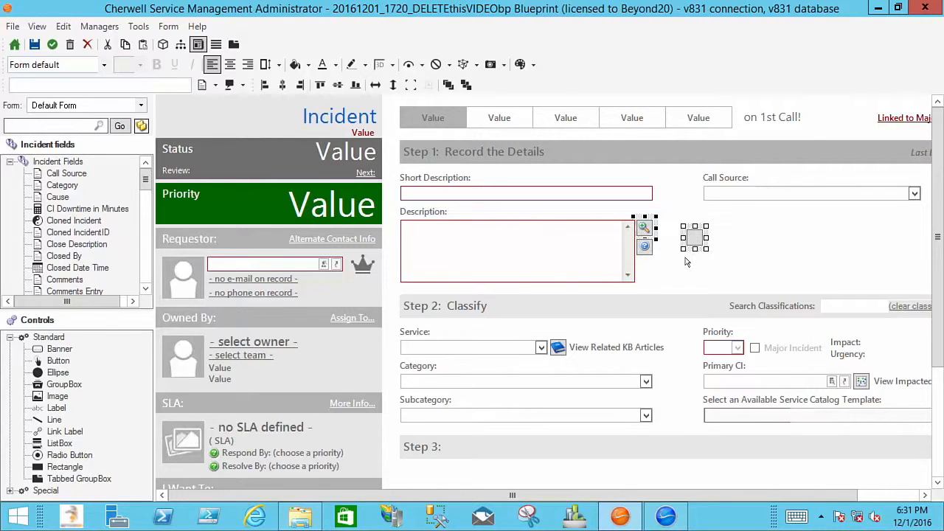
{"action": "left_click", "coordinate": [756, 252]}
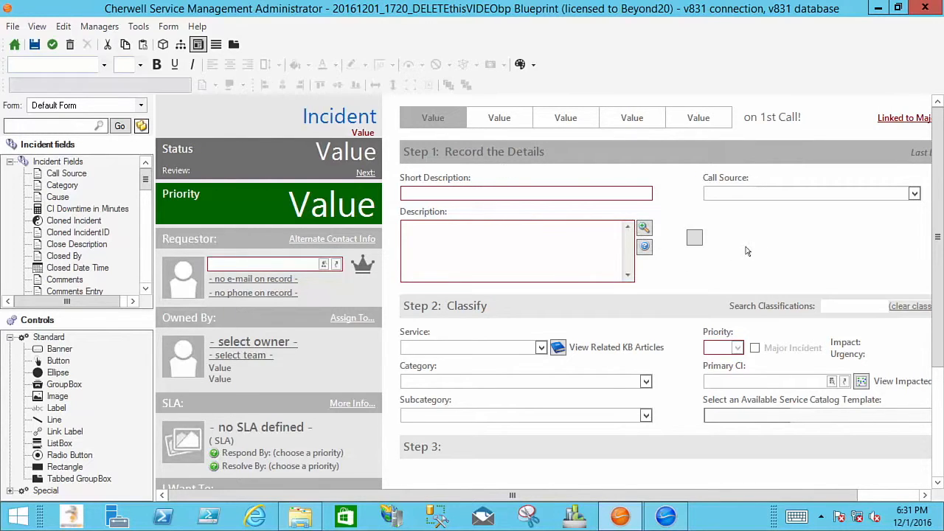
Search the image library for help and assign the built-in Help.ico image to the new button.
{"action": "left_click", "coordinate": [697, 238]}
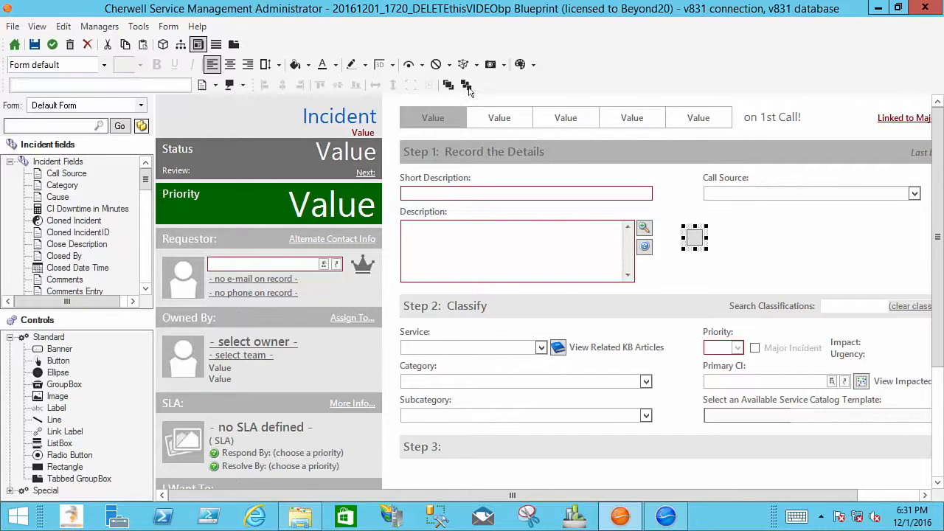
{"action": "left_click", "coordinate": [504, 66]}
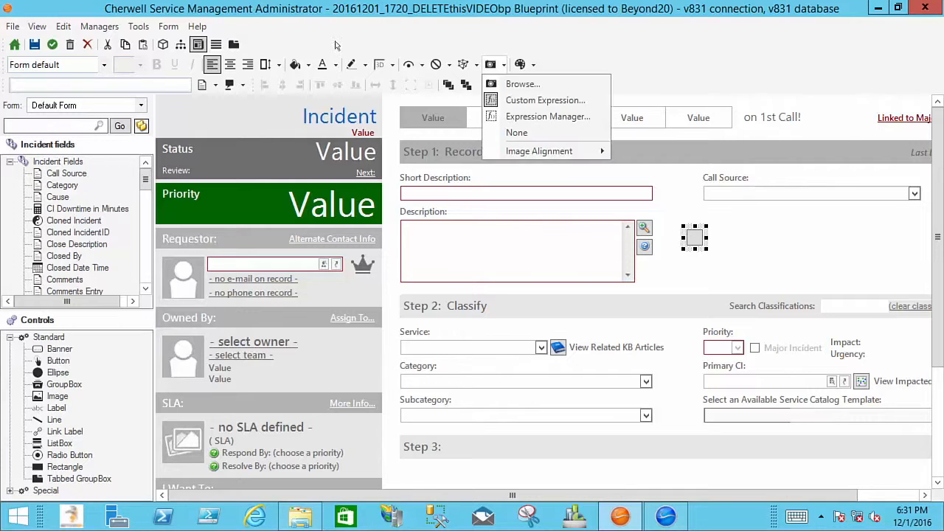
{"action": "left_click", "coordinate": [508, 85]}
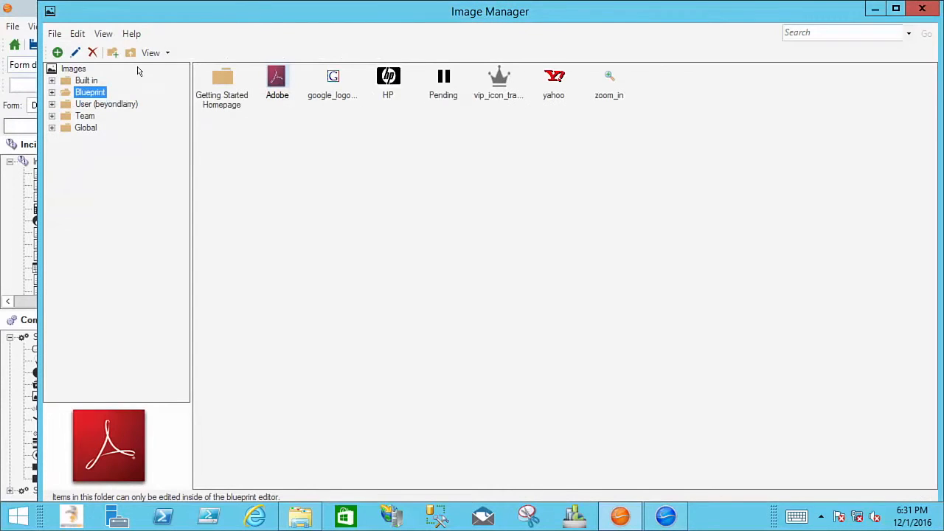
{"action": "left_click", "coordinate": [81, 69]}
{"action": "left_click", "coordinate": [819, 34]}
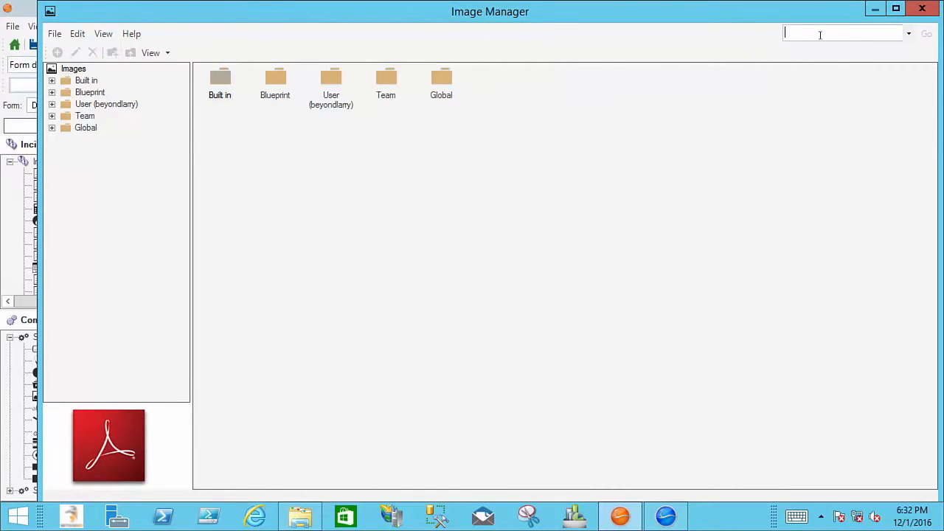
{"action": "type", "text": "help"}
{"action": "key", "text": "Return"}
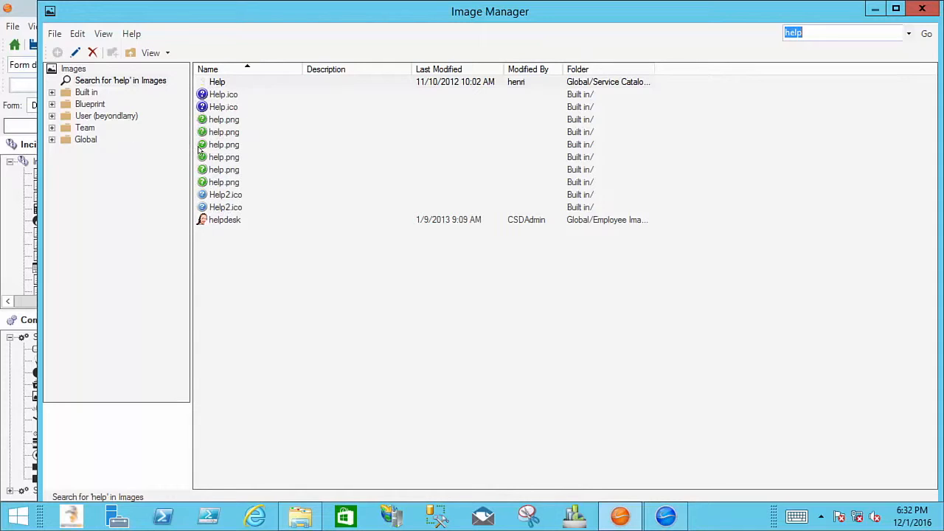
{"action": "double_click", "coordinate": [224, 94]}
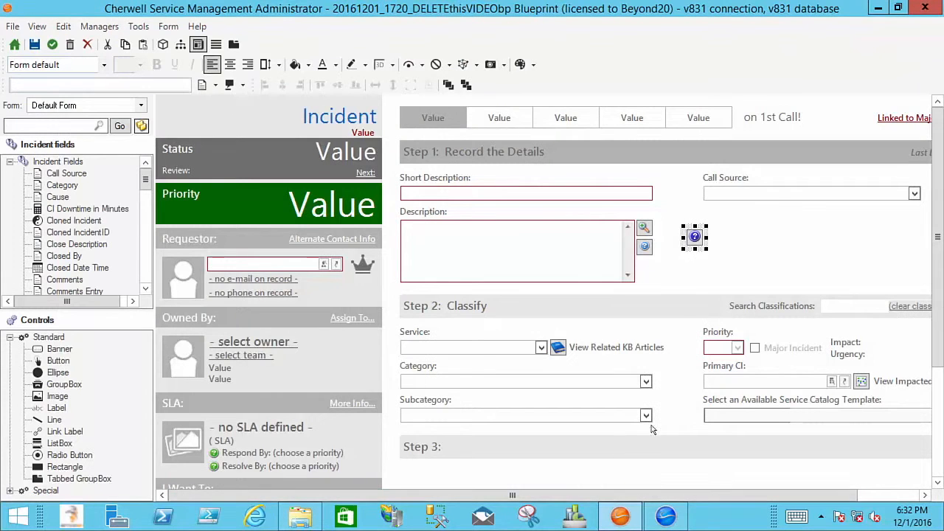
Open the control properties of the existing help button beside Description and browse its available One-Step actions.
{"action": "right_click", "coordinate": [646, 247]}
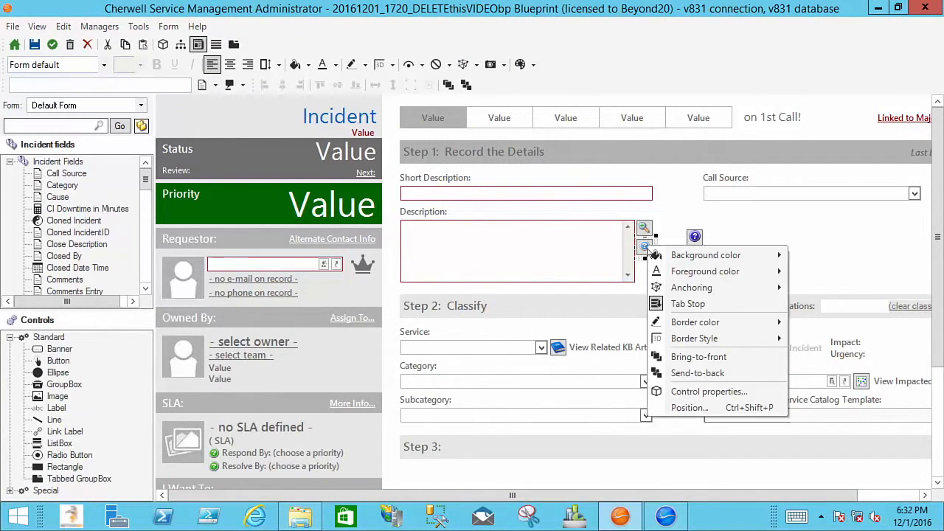
{"action": "left_click", "coordinate": [693, 391]}
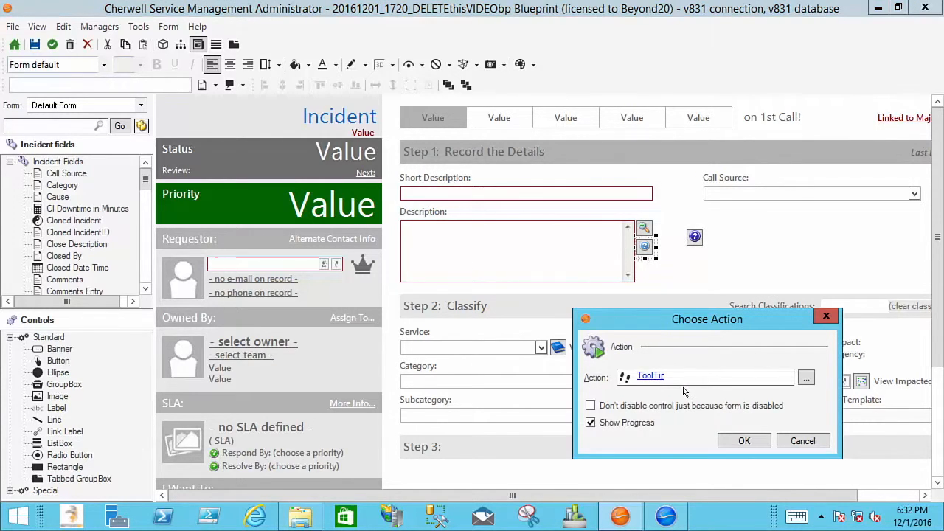
{"action": "left_click_drag", "start_coordinate": [752, 322], "coordinate": [490, 107]}
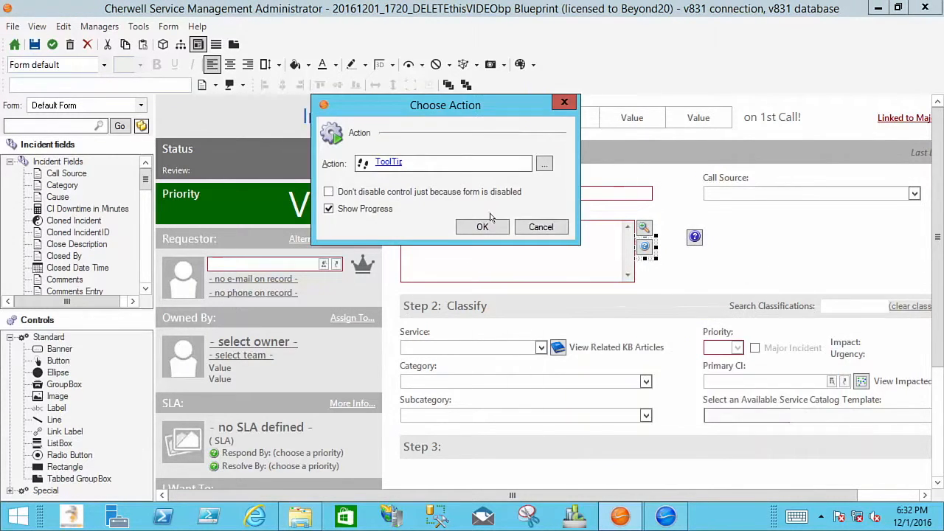
{"action": "left_click", "coordinate": [546, 166]}
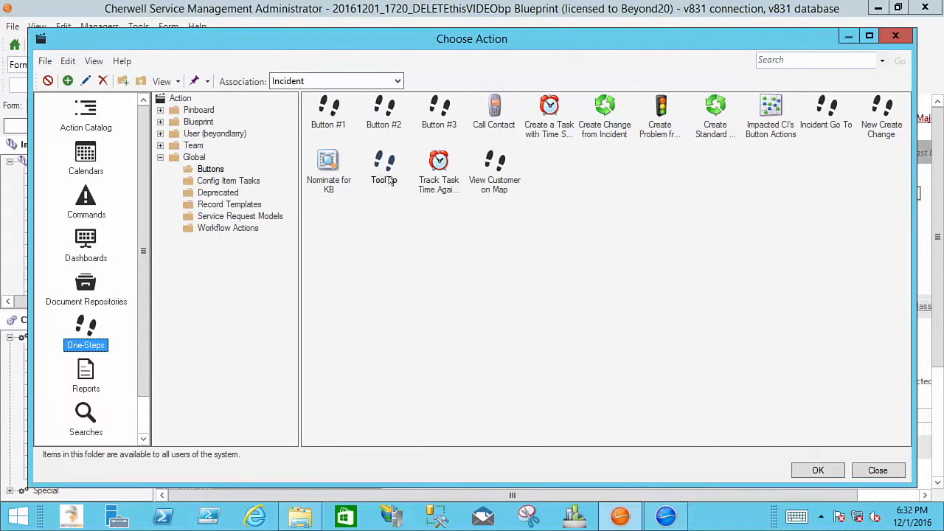
{"action": "right_click", "coordinate": [381, 211]}
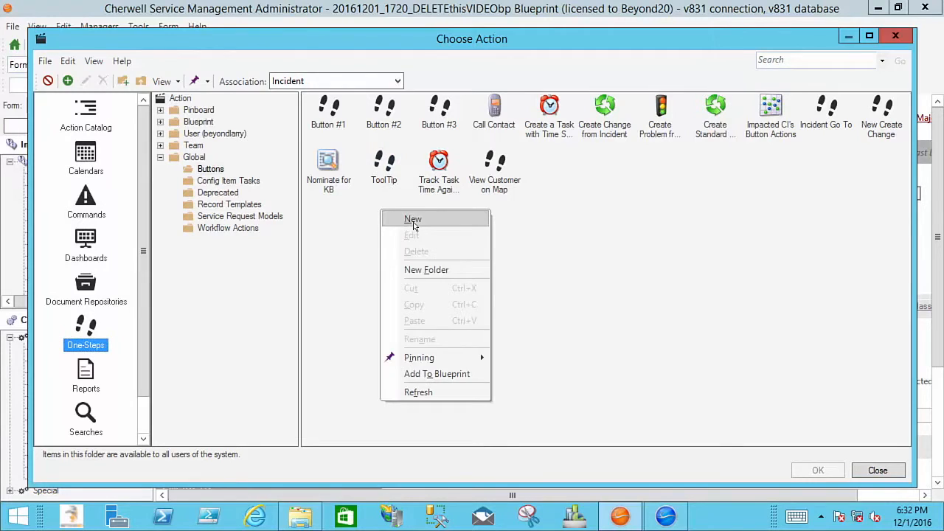
{"action": "left_click", "coordinate": [417, 221]}
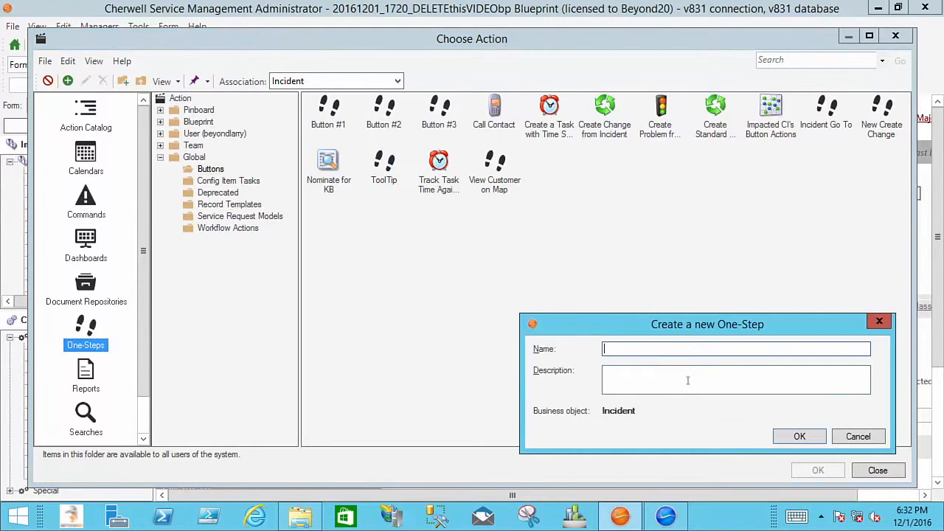
{"action": "left_click", "coordinate": [848, 435]}
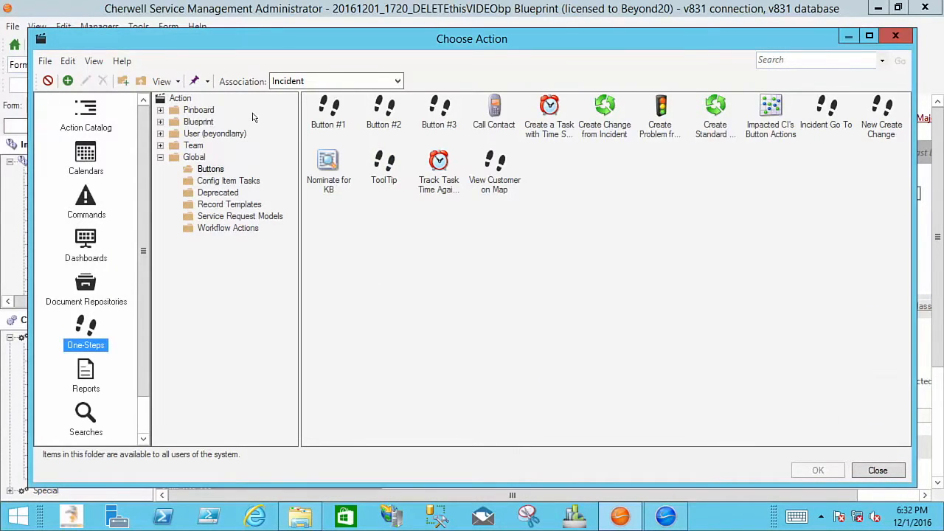
Open the ToolTip One-Step for editing and set the caption of its Show a Popup step to Tooltip.
{"action": "right_click", "coordinate": [384, 188]}
{"action": "left_click", "coordinate": [410, 195]}
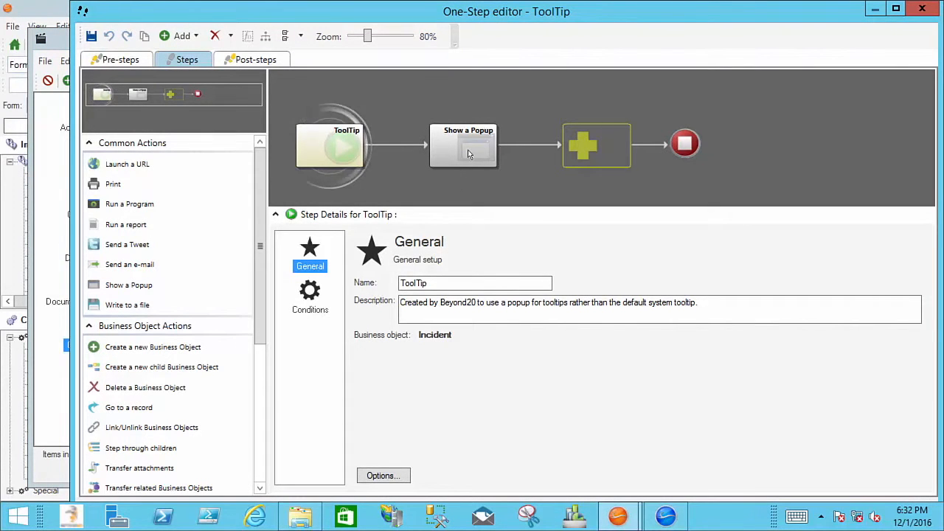
{"action": "left_click", "coordinate": [467, 152]}
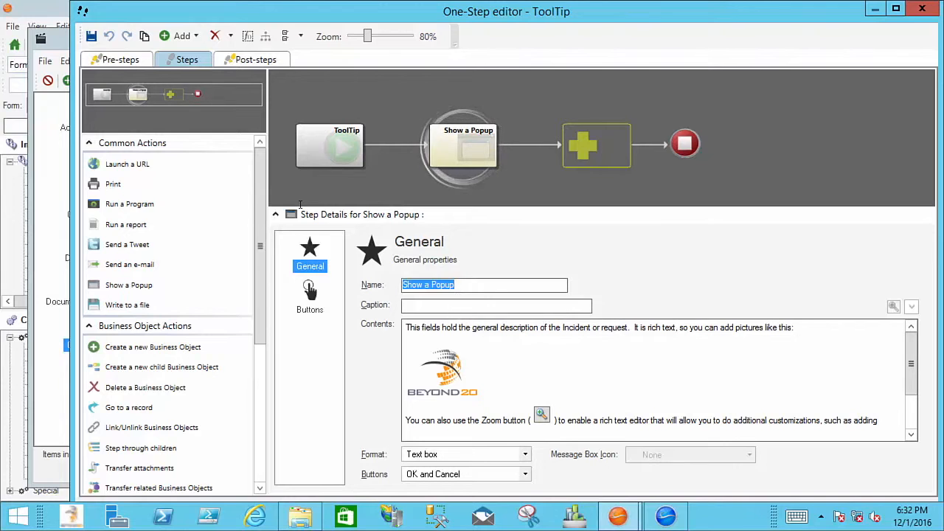
{"action": "key", "text": "Tab"}
{"action": "type", "text": "Tool"}
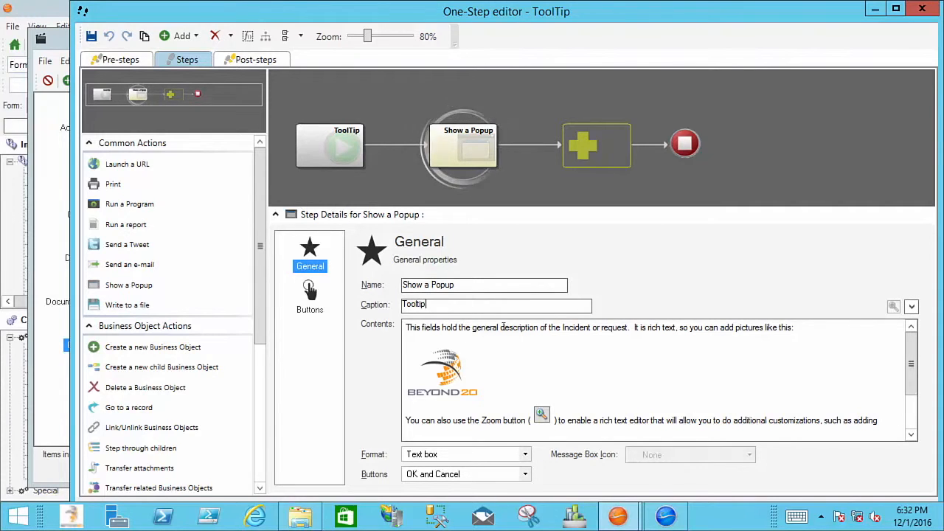
Set the popup's format to Text box with only an OK button.
{"action": "left_click", "coordinate": [526, 454]}
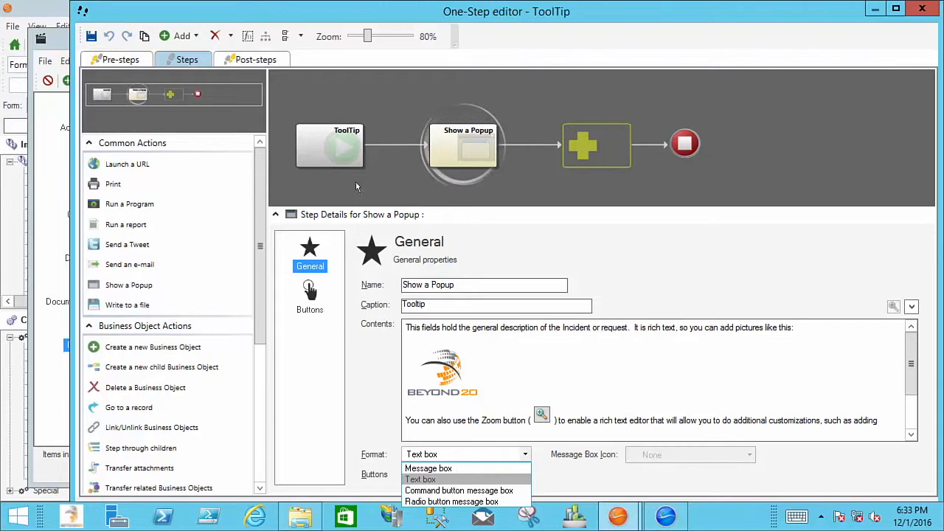
{"action": "left_click", "coordinate": [456, 468]}
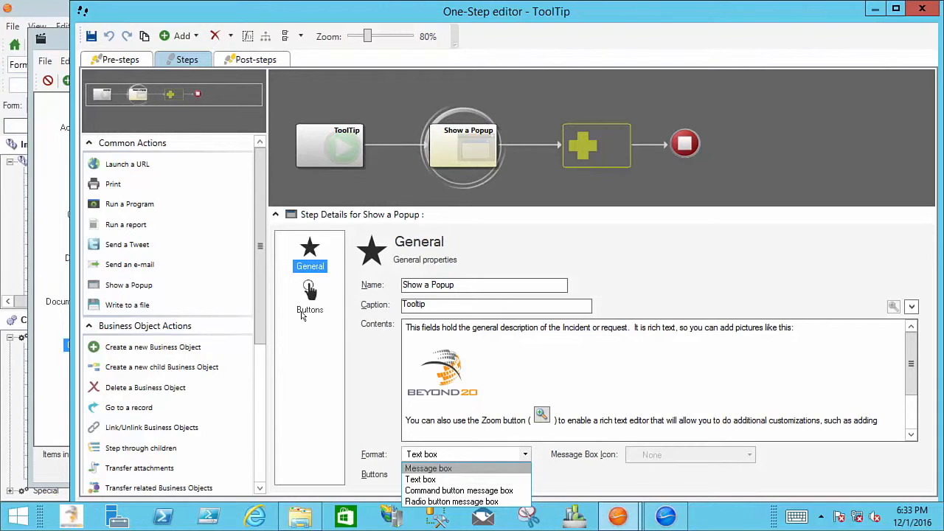
{"action": "left_click", "coordinate": [457, 454]}
{"action": "left_click", "coordinate": [440, 480]}
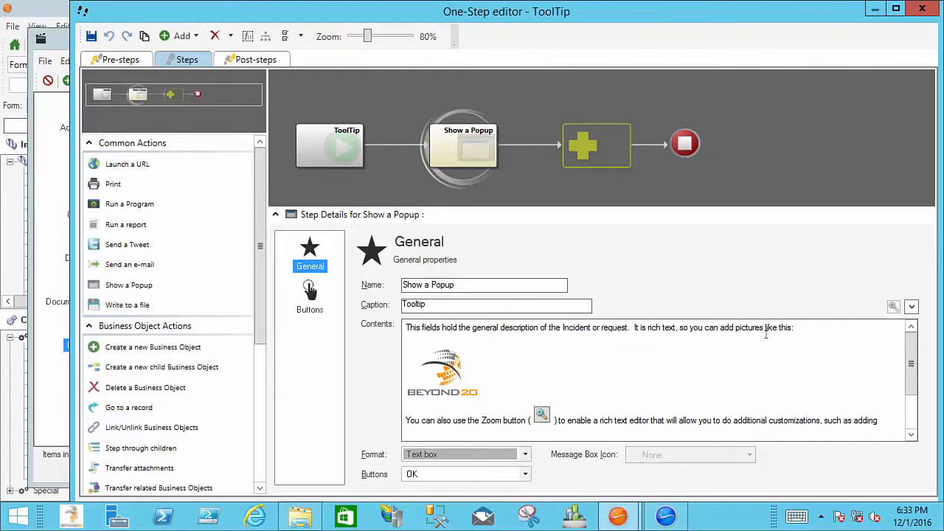
Examine the popup's rich-text contents, including the embedded logo image.
{"action": "left_click", "coordinate": [407, 337]}
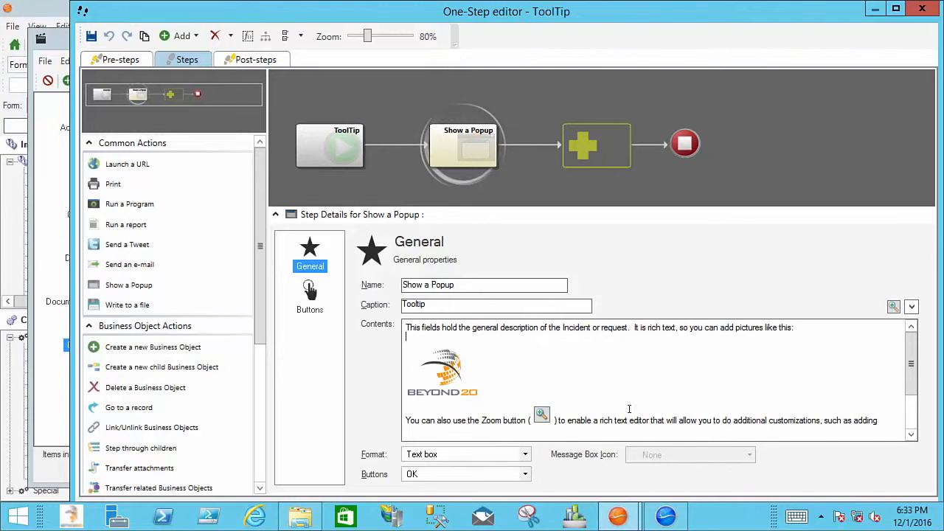
{"action": "left_click", "coordinate": [453, 368]}
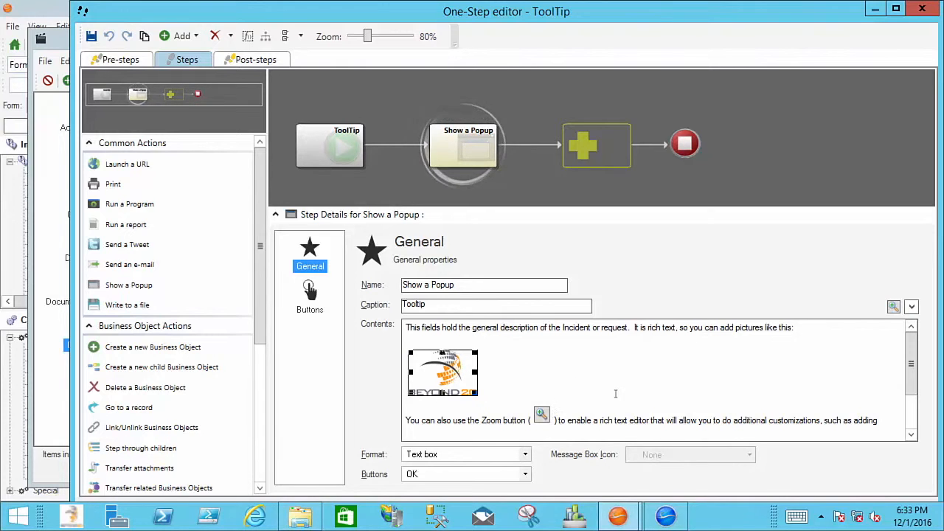
{"action": "scroll", "coordinate": [579, 399], "scroll_direction": "down", "scroll_amount": 2}
{"action": "scroll", "coordinate": [535, 418], "scroll_direction": "up", "scroll_amount": 3}
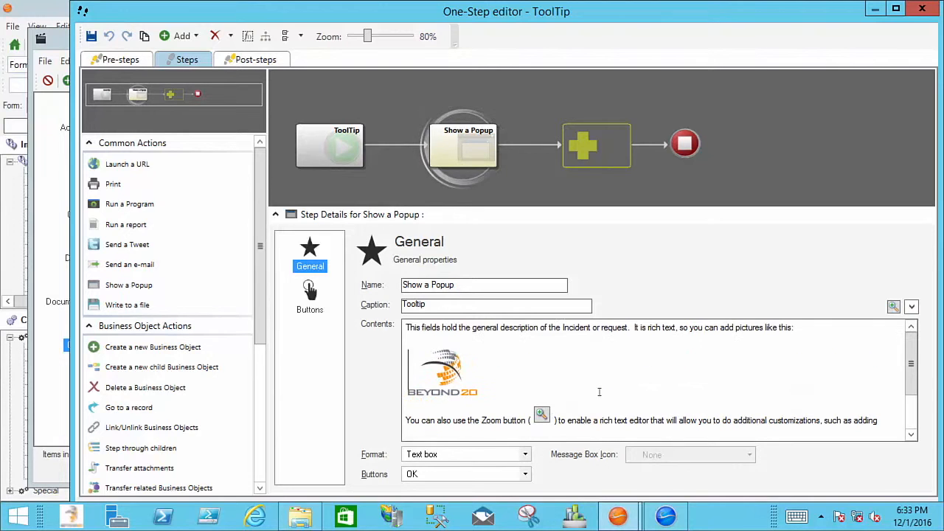
Open the popup's contents in the separate rich-text zoom editor, then reposition and enlarge the editor window to show the full text width.
{"action": "left_click", "coordinate": [894, 307]}
{"action": "left_click_drag", "start_coordinate": [559, 117], "coordinate": [383, 25]}
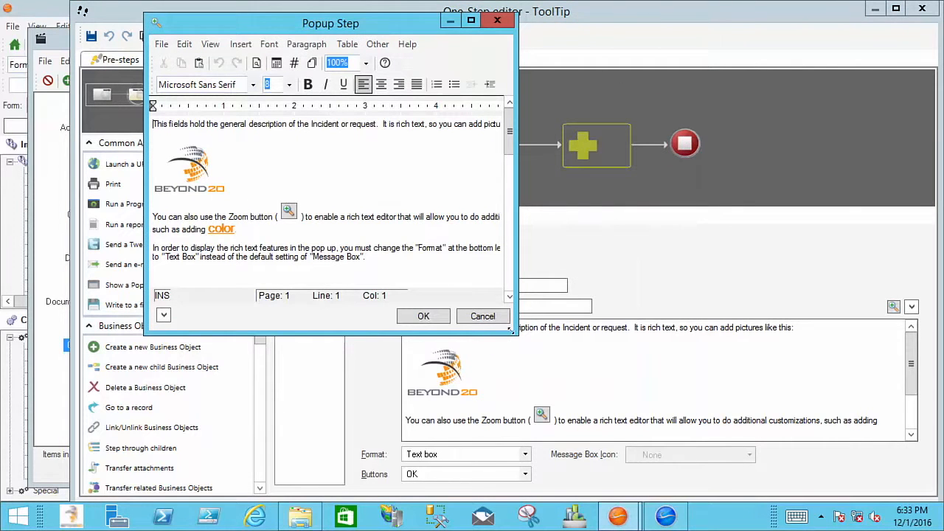
{"action": "left_click_drag", "start_coordinate": [516, 334], "coordinate": [777, 493]}
Make the phrase "rich text editor that" bold in the sentence about the Zoom button.
{"action": "left_click", "coordinate": [342, 215]}
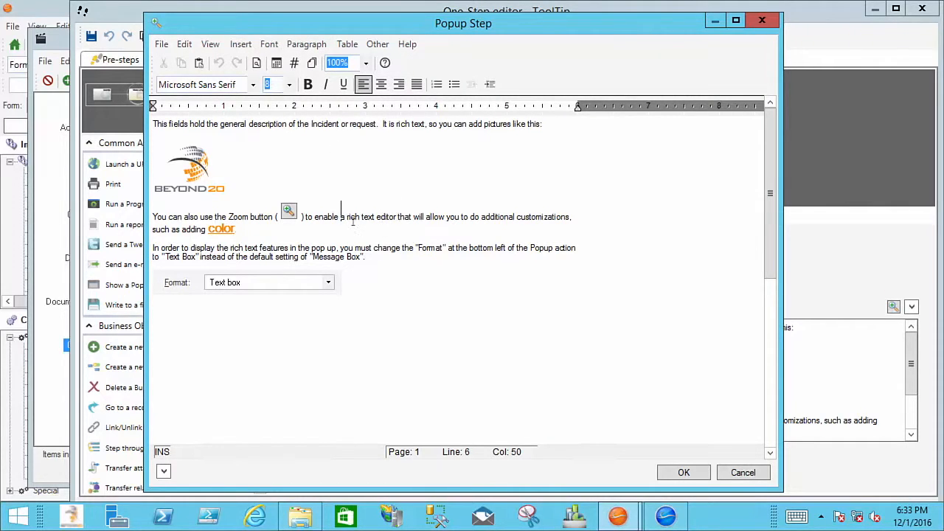
{"action": "left_click_drag", "start_coordinate": [345, 216], "coordinate": [422, 214]}
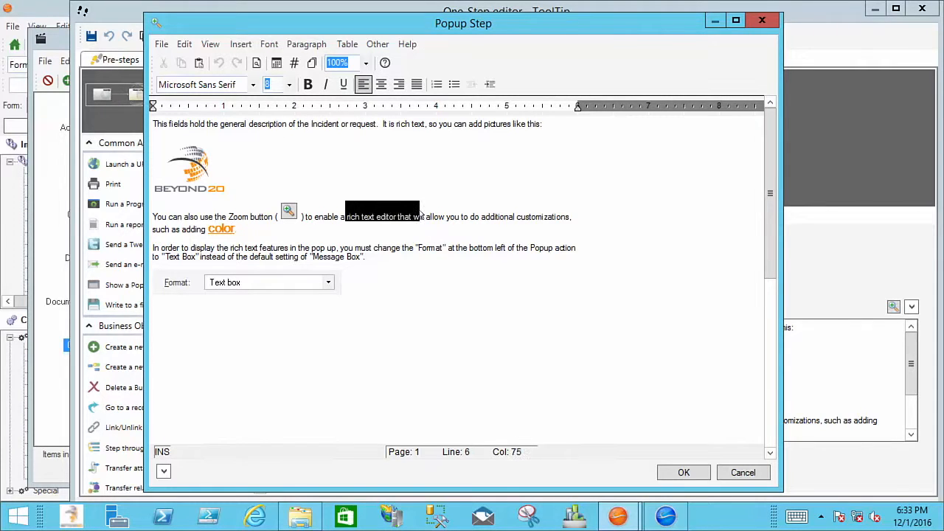
{"action": "left_click", "coordinate": [307, 84]}
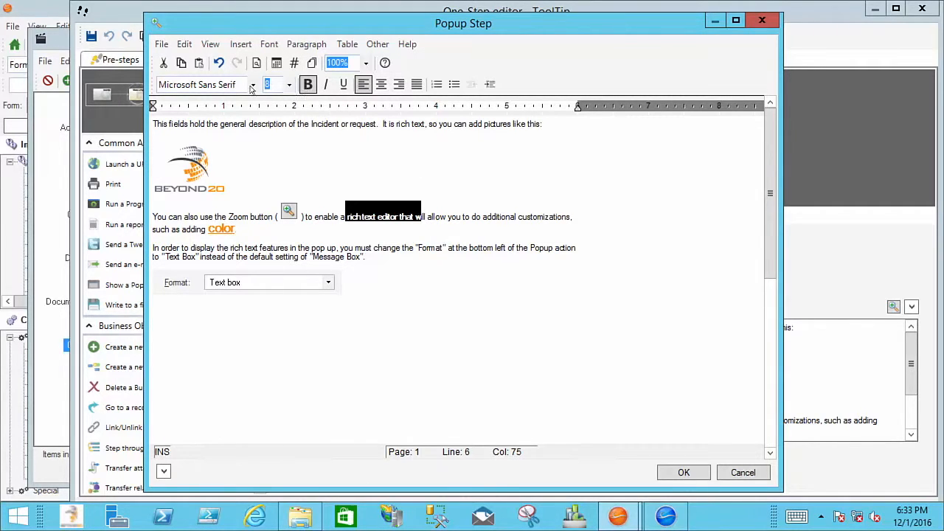
Apply a LightGray background color to the bold phrase "rich text editor that" and deselect it.
{"action": "left_click", "coordinate": [274, 46]}
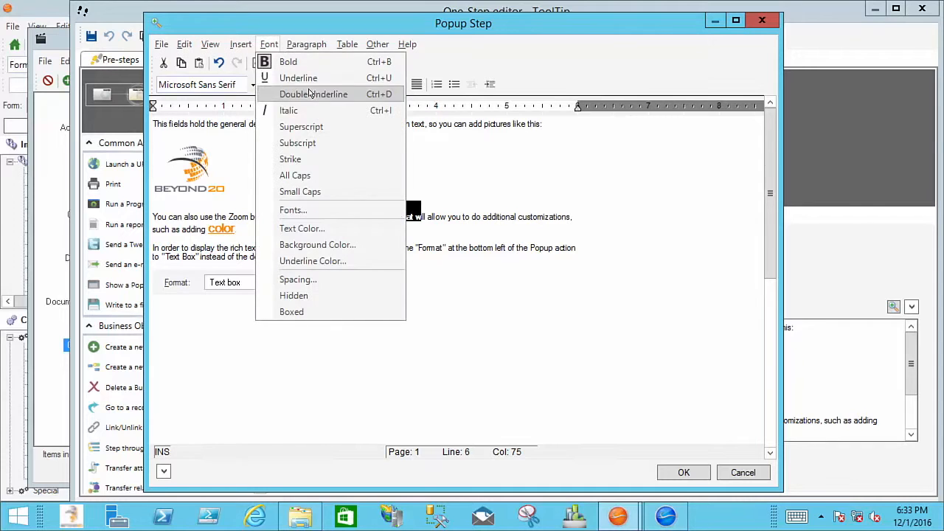
{"action": "left_click", "coordinate": [346, 246]}
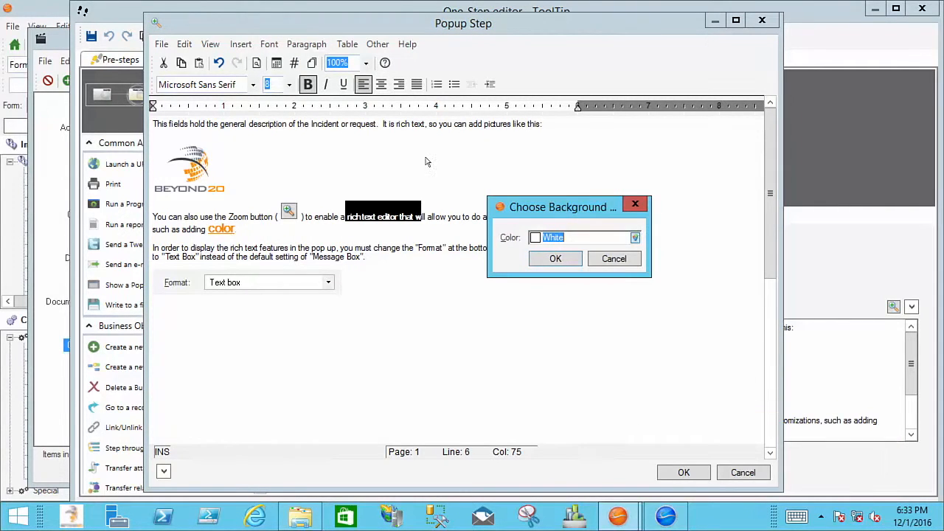
{"action": "left_click", "coordinate": [635, 237]}
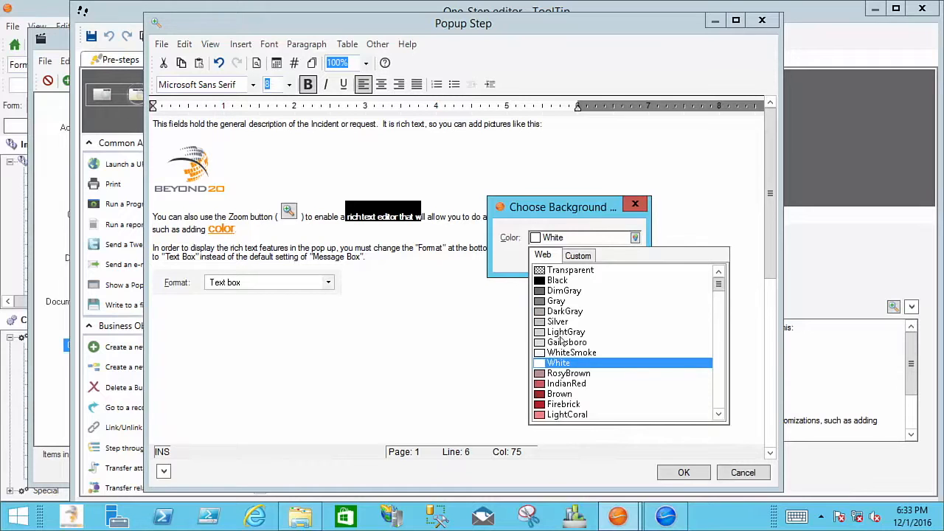
{"action": "left_click", "coordinate": [563, 332]}
{"action": "left_click", "coordinate": [555, 259]}
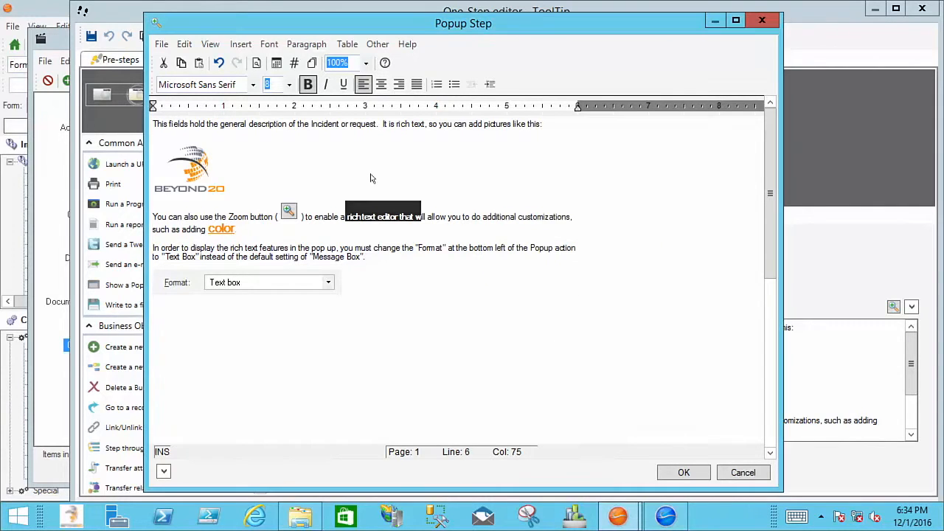
{"action": "left_click", "coordinate": [522, 269]}
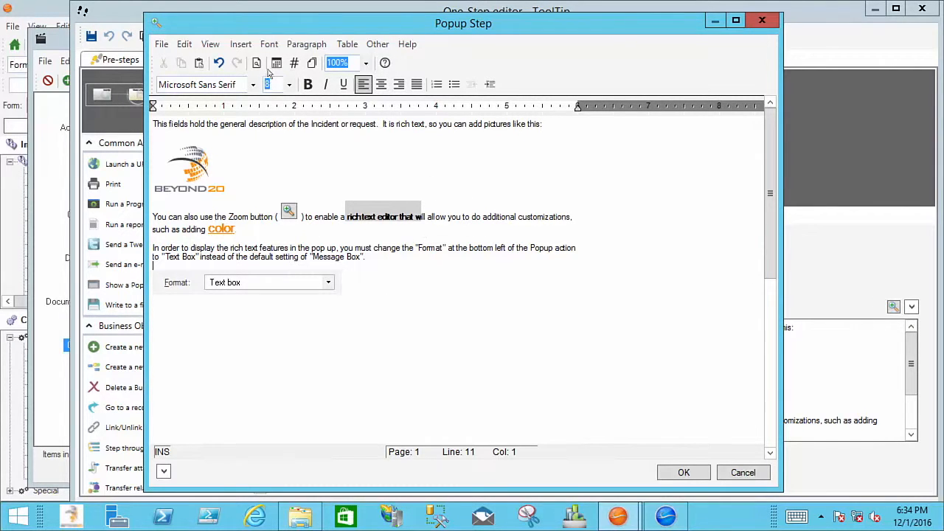
{"action": "left_click", "coordinate": [347, 45]}
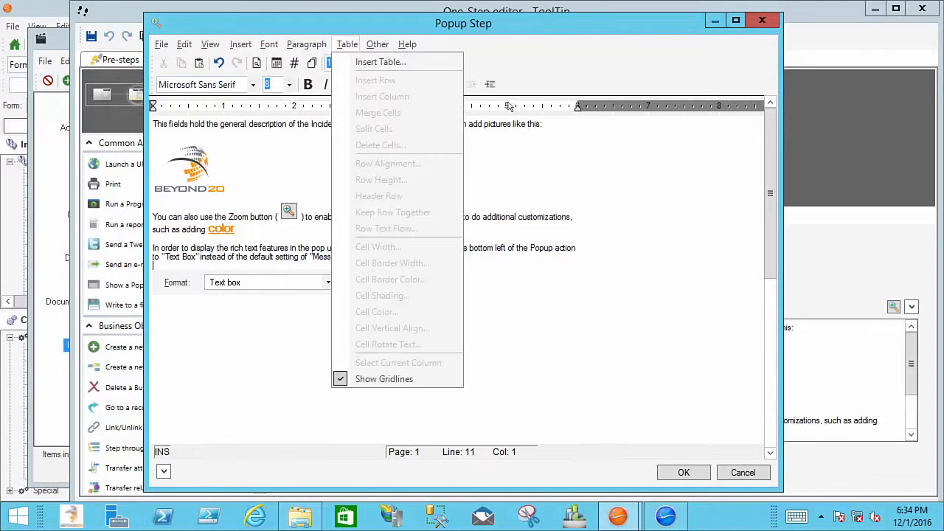
{"action": "left_click", "coordinate": [520, 41]}
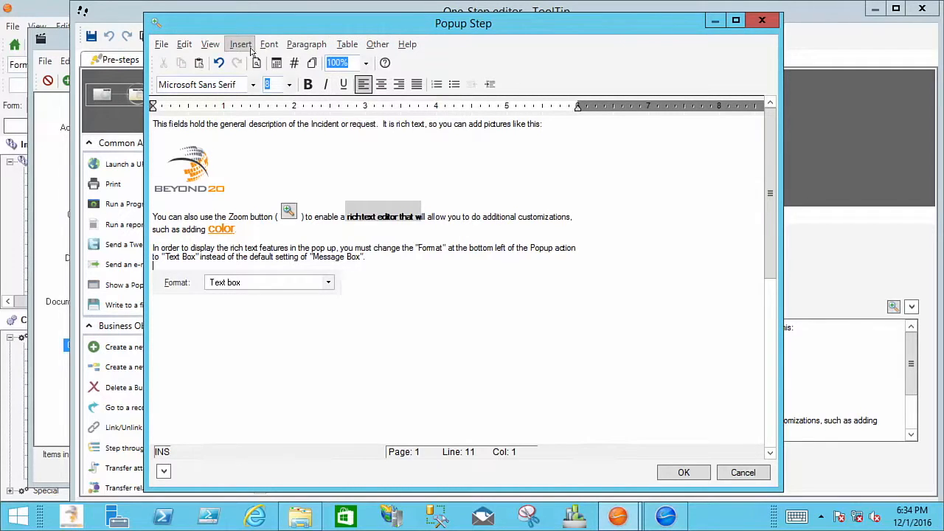